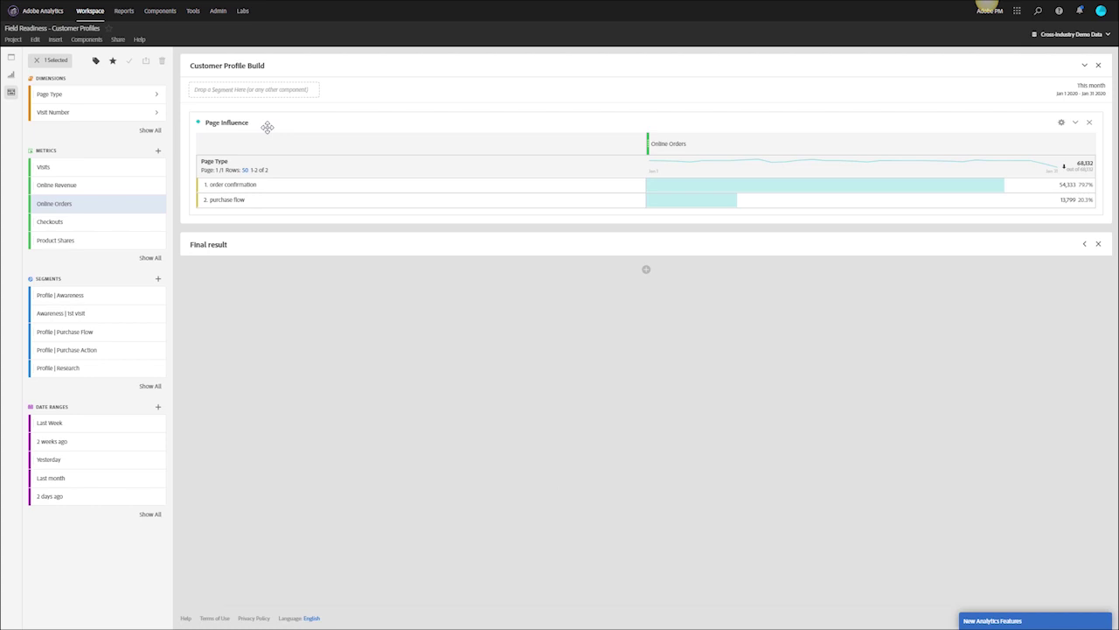
Show the Customer Profile Build project's Page Influence table of Online Orders by Page Type.
mouse_move(723, 148)
Duplicate the Online Orders column and switch its attribution model to Participation.
left_click_drag(742, 145, 660, 146)
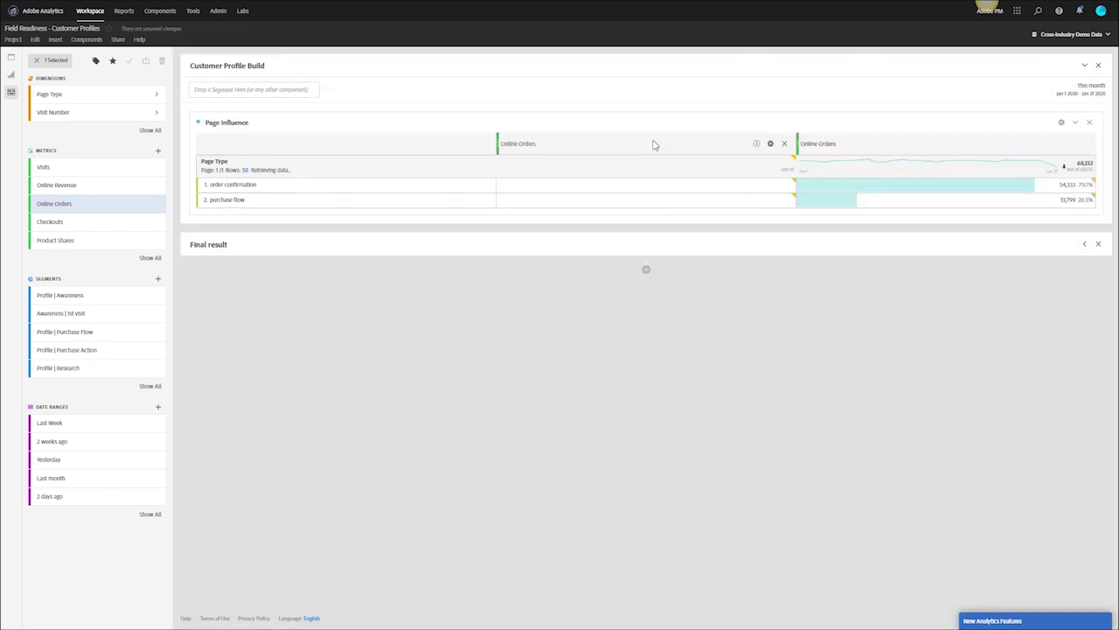
left_click(771, 145)
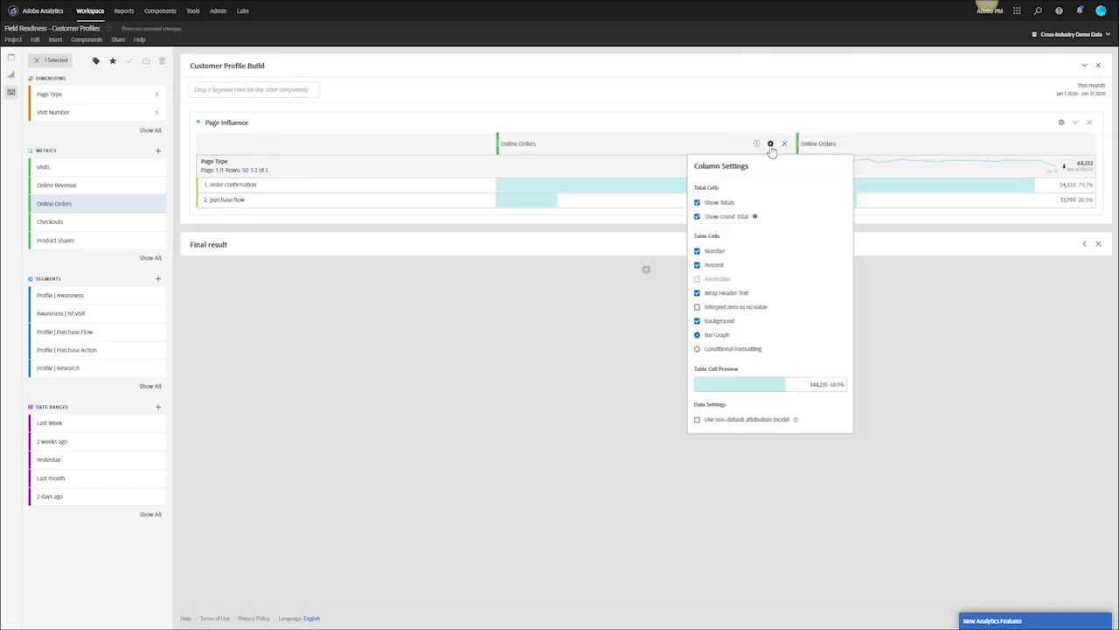
left_click(737, 422)
left_click(576, 304)
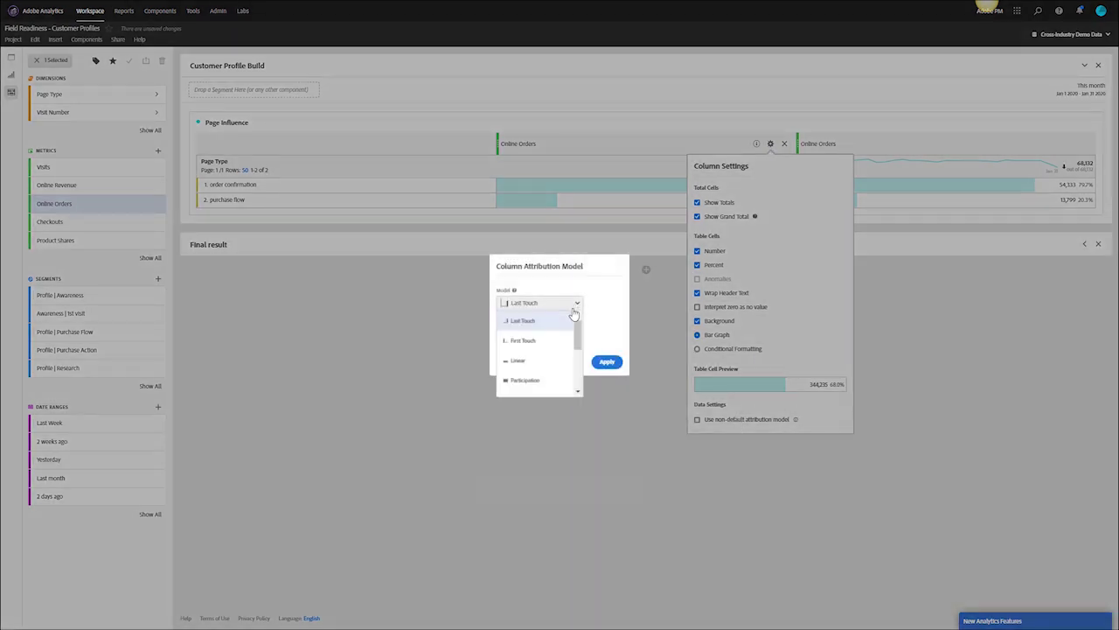
left_click(543, 378)
left_click(617, 364)
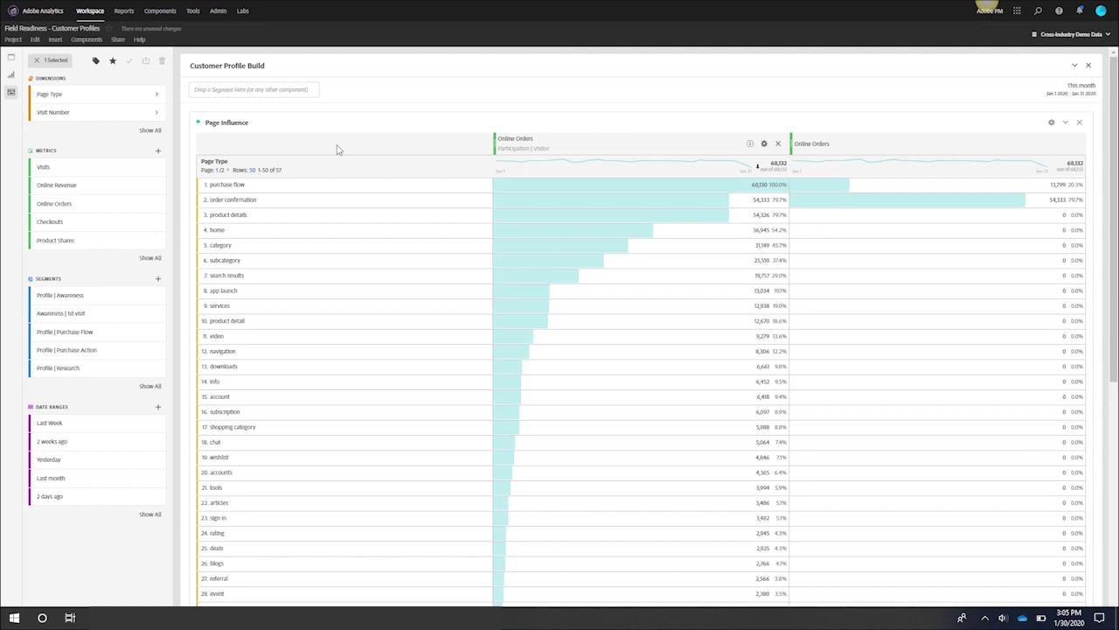
From the Metrics list, add Internal Searches and Chats Initiated as new table columns.
left_click(43, 153)
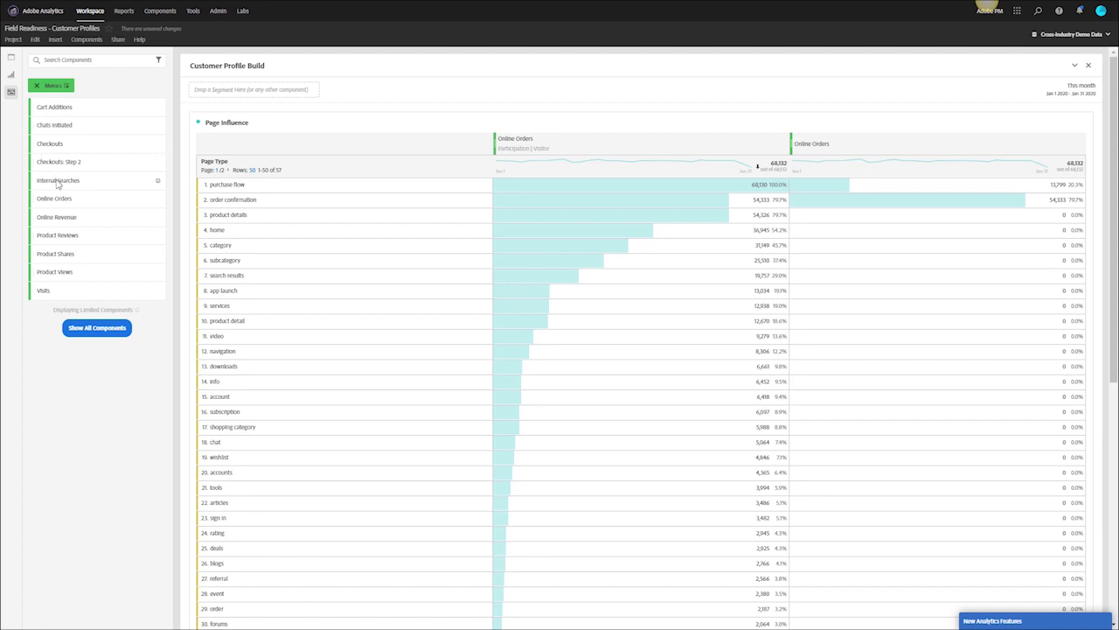
left_click_drag(58, 180, 505, 123)
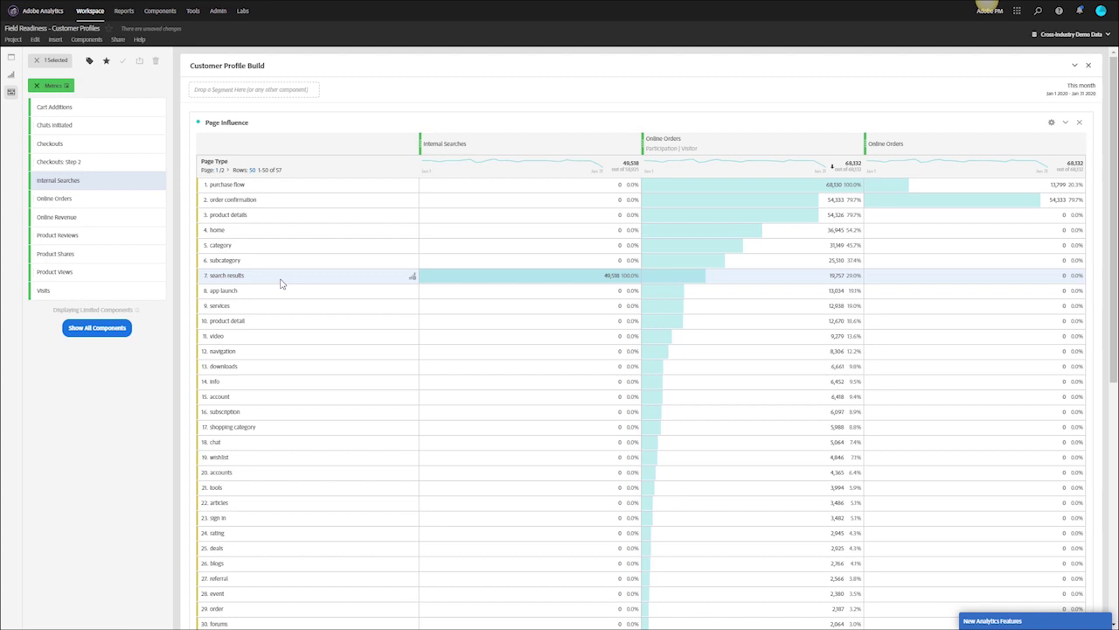
left_click_drag(61, 129, 645, 128)
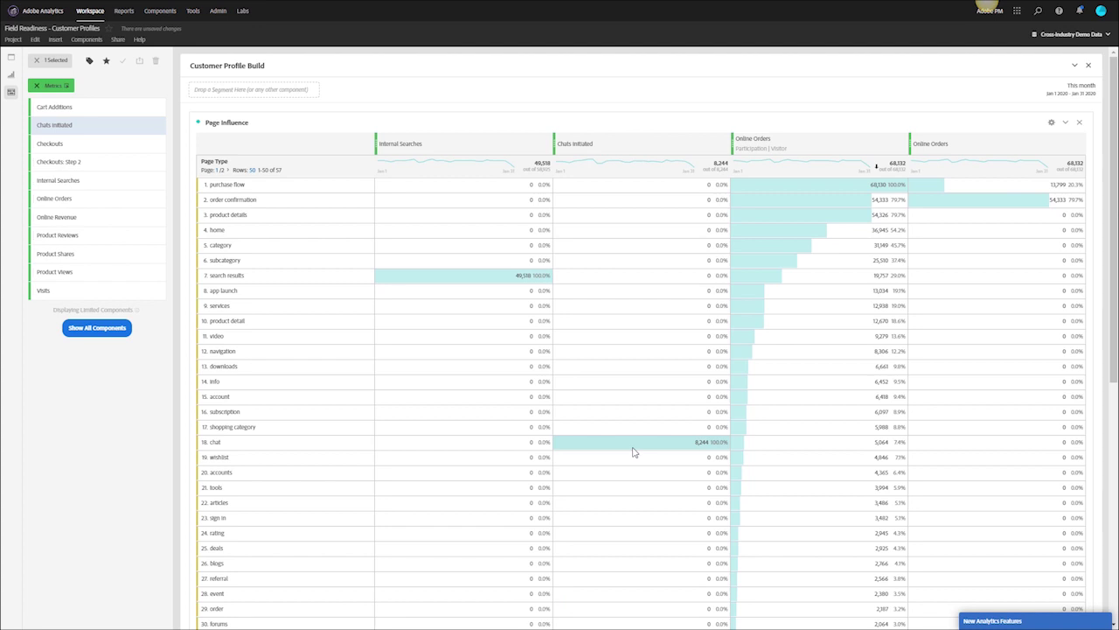
Add Product Reviews, Checkouts and Checkouts: Step 2 as new columns in the table.
left_click(69, 238)
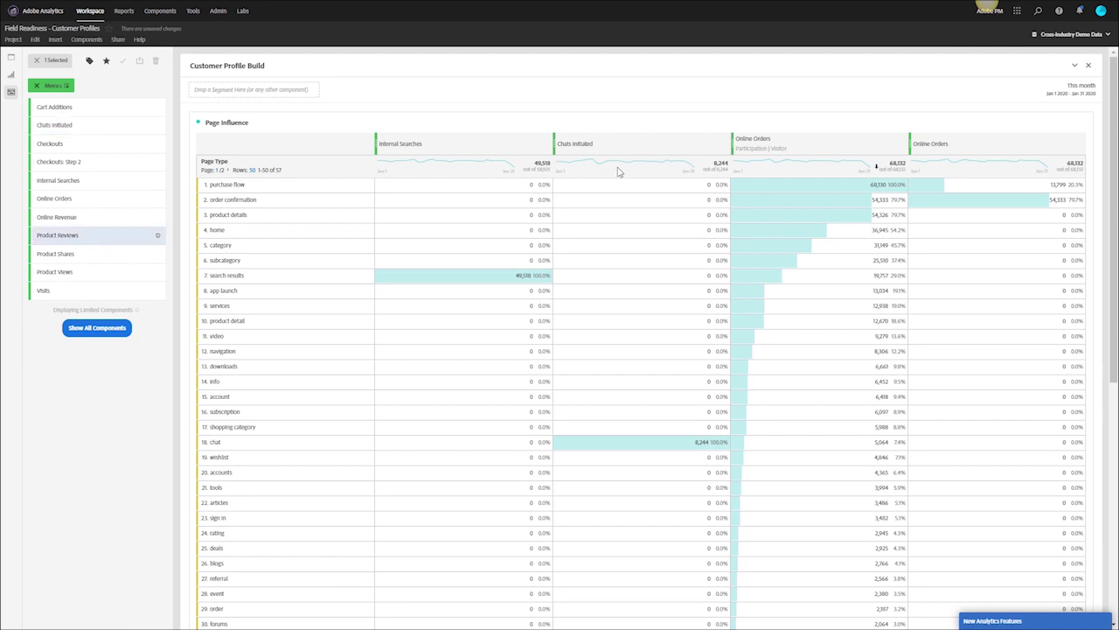
left_click_drag(618, 172, 730, 132)
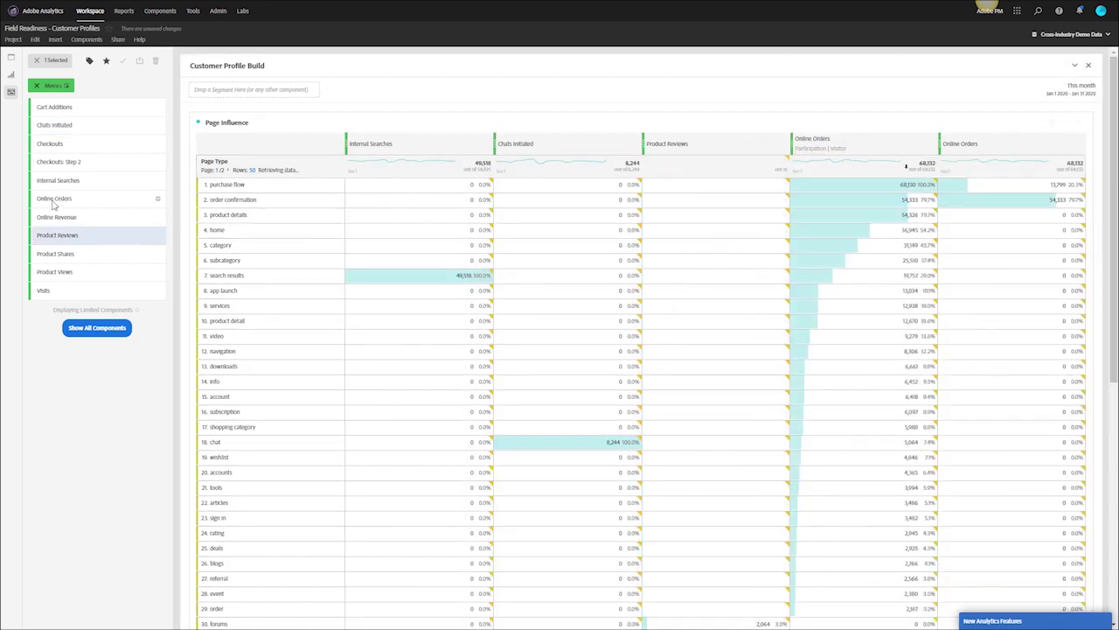
left_click_drag(51, 146, 757, 144)
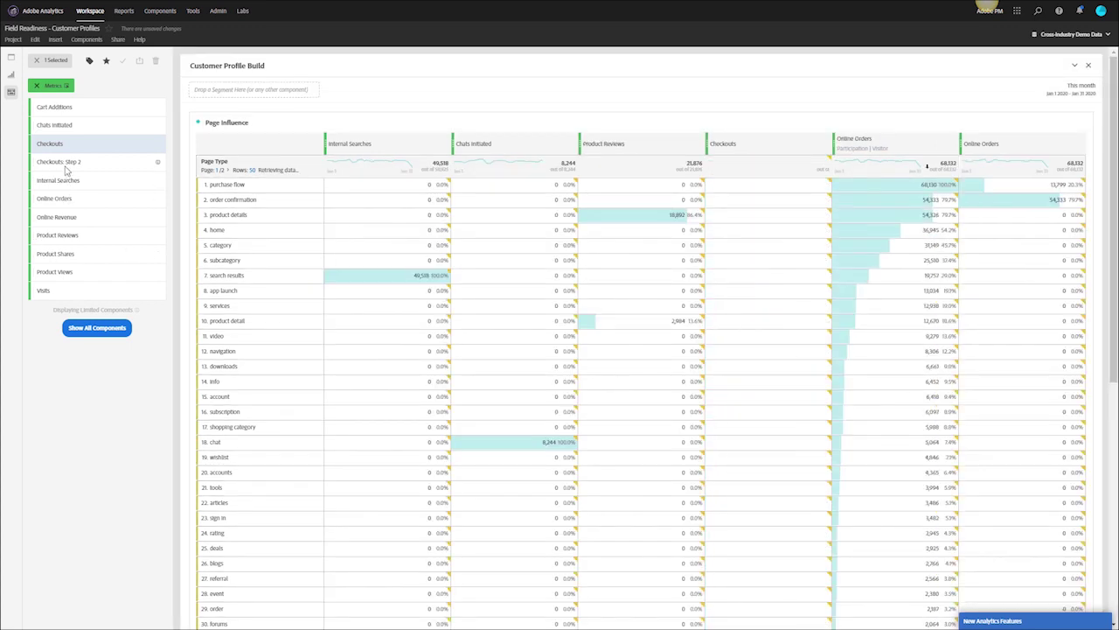
left_click_drag(49, 168, 831, 145)
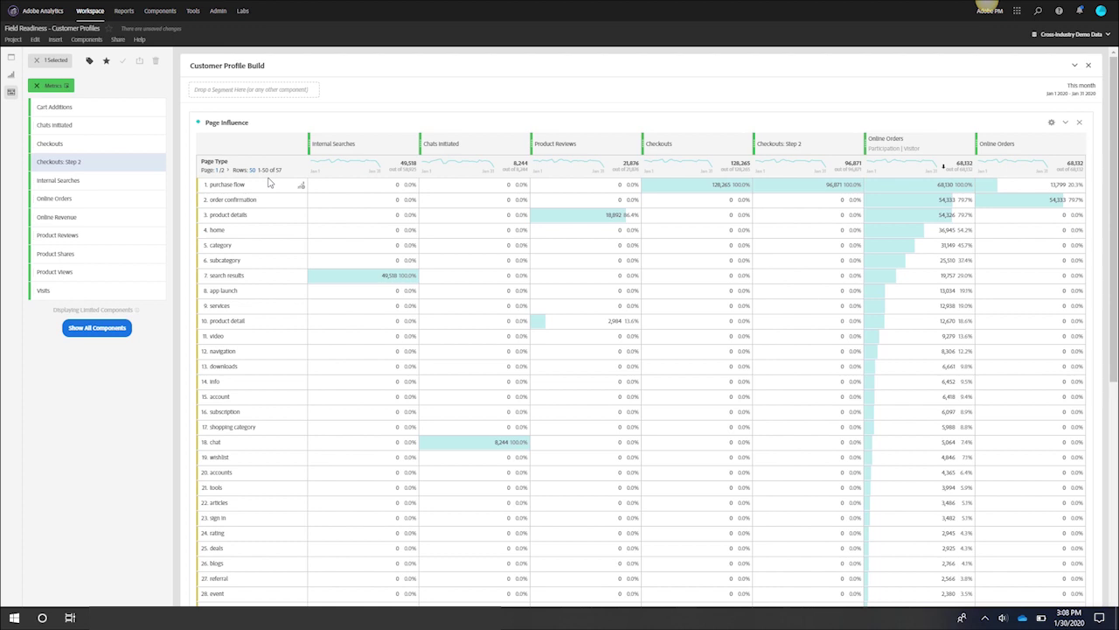
left_click(301, 230)
left_click(236, 376)
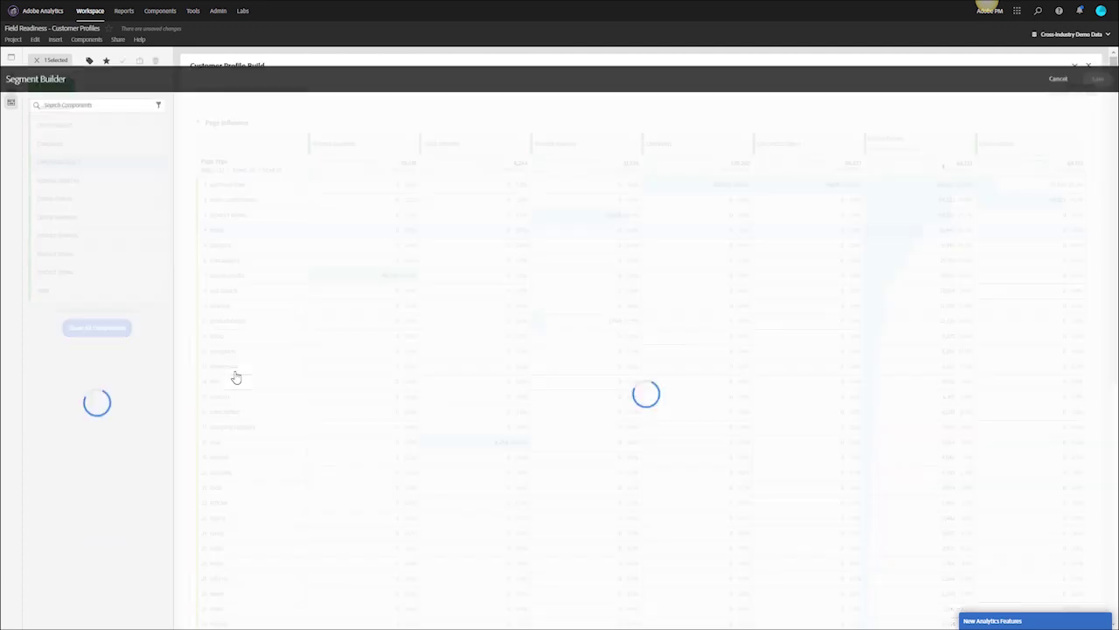
double_click(229, 59)
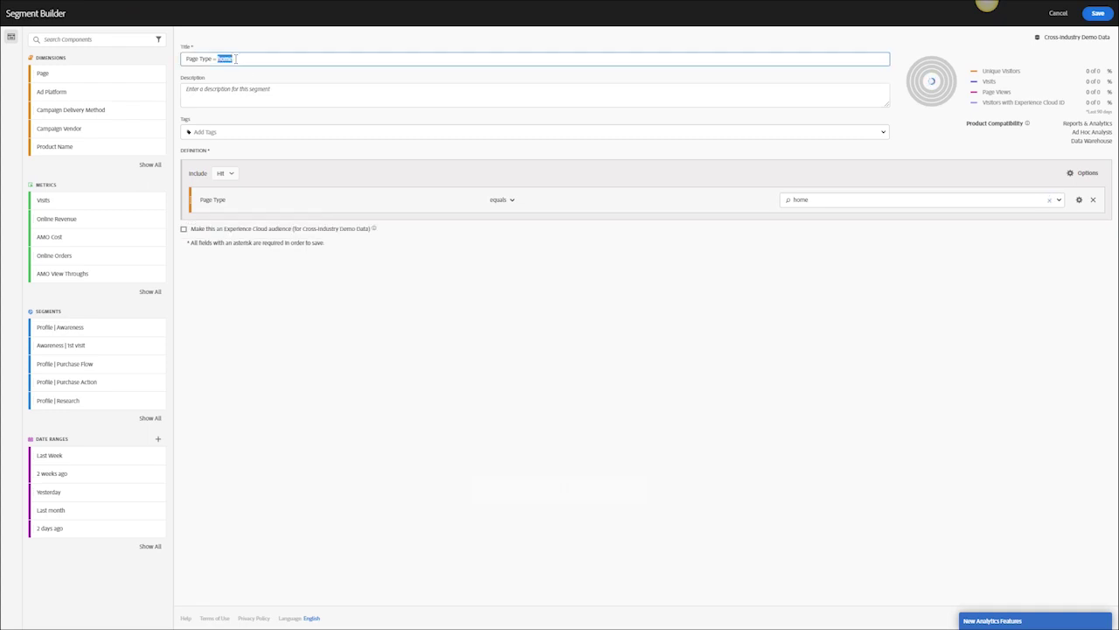
triple_click(236, 59)
type("AW: ")
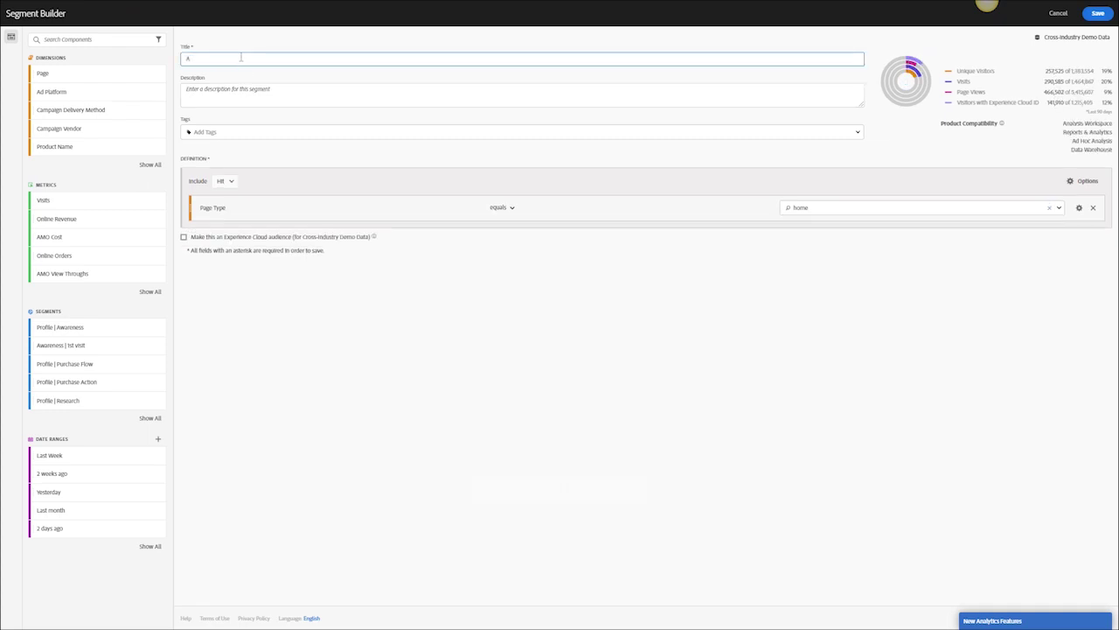
type("Home Page Visit")
left_click(226, 183)
left_click(222, 214)
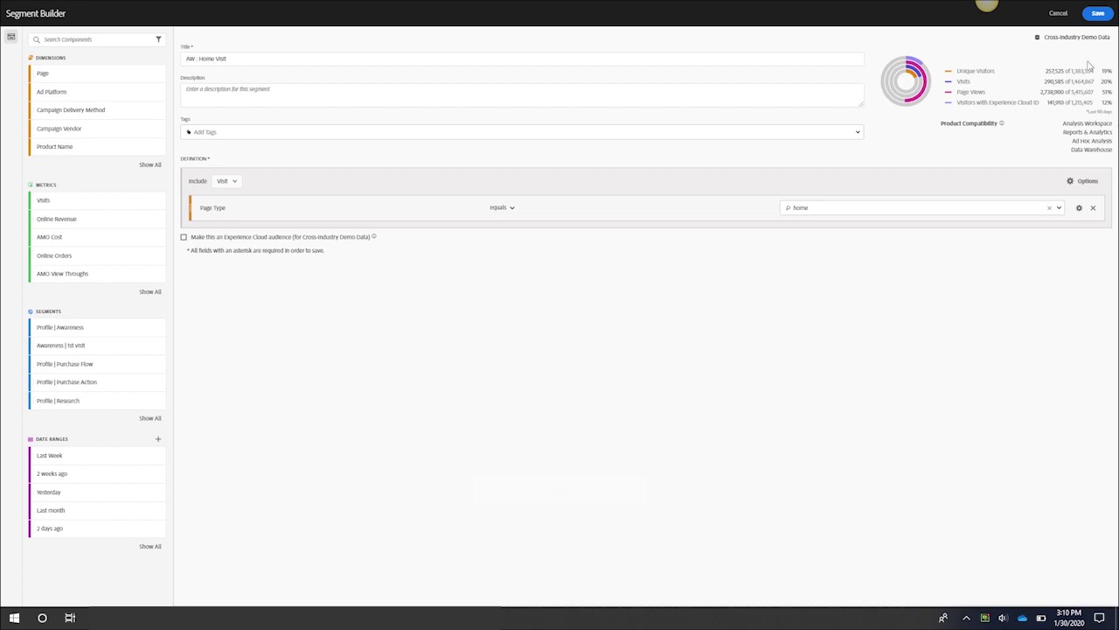
left_click(1058, 13)
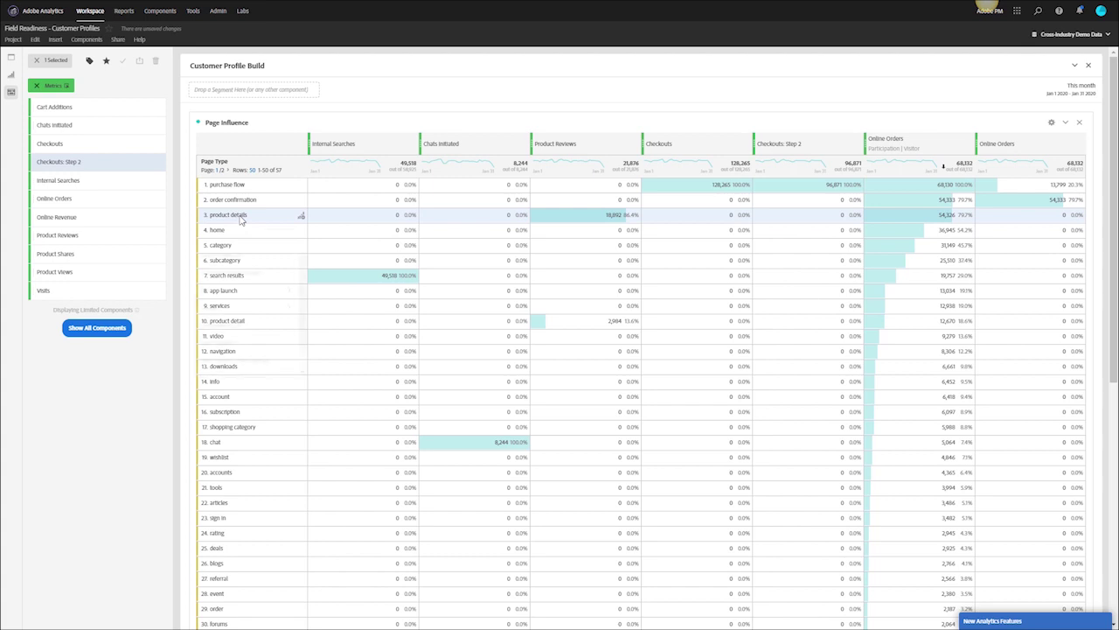
left_click(301, 215)
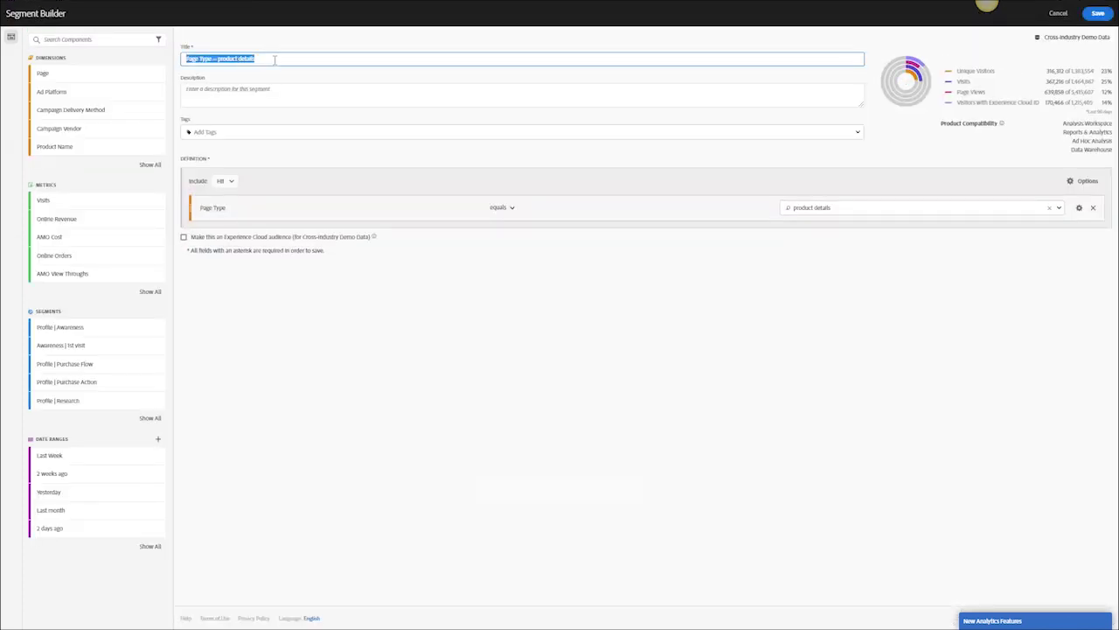
type("RS : Product Details")
left_click(222, 181)
left_click(222, 215)
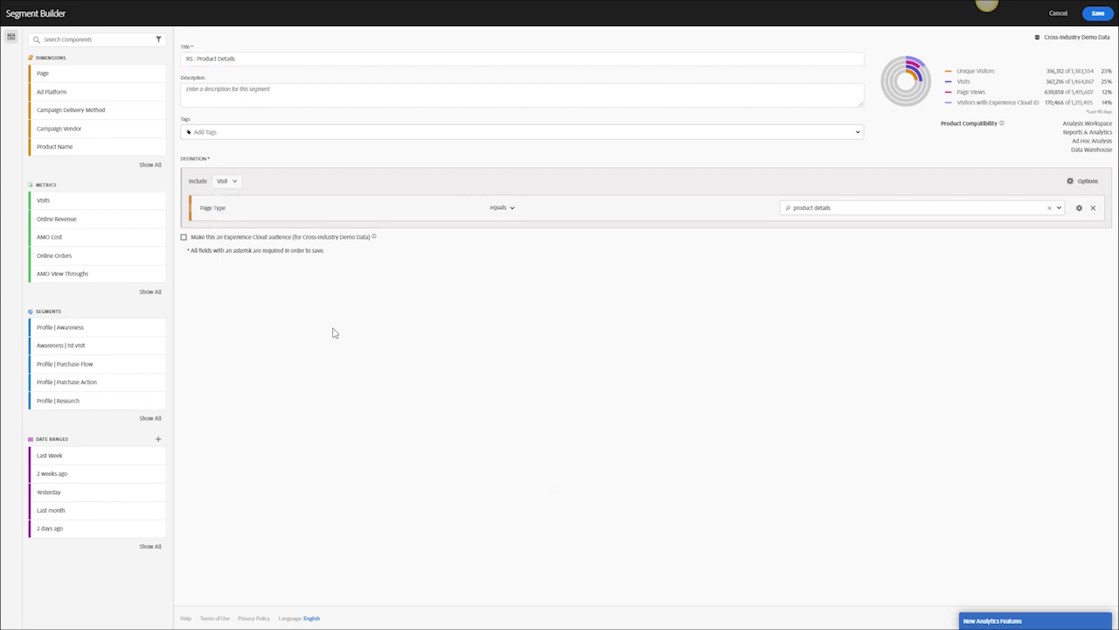
left_click(1059, 15)
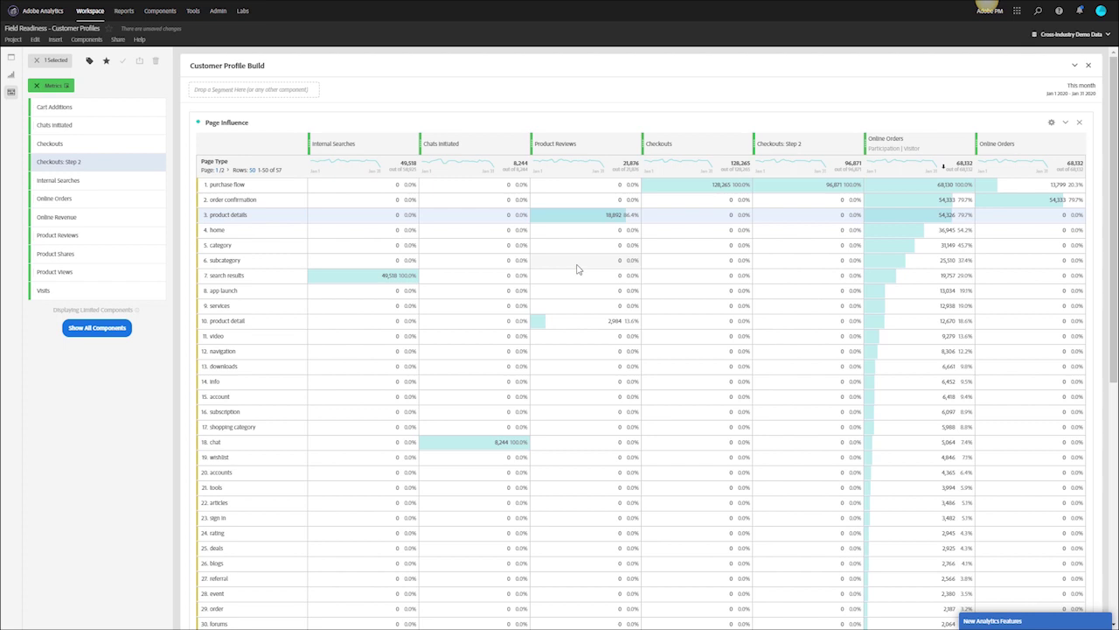
left_click(37, 85)
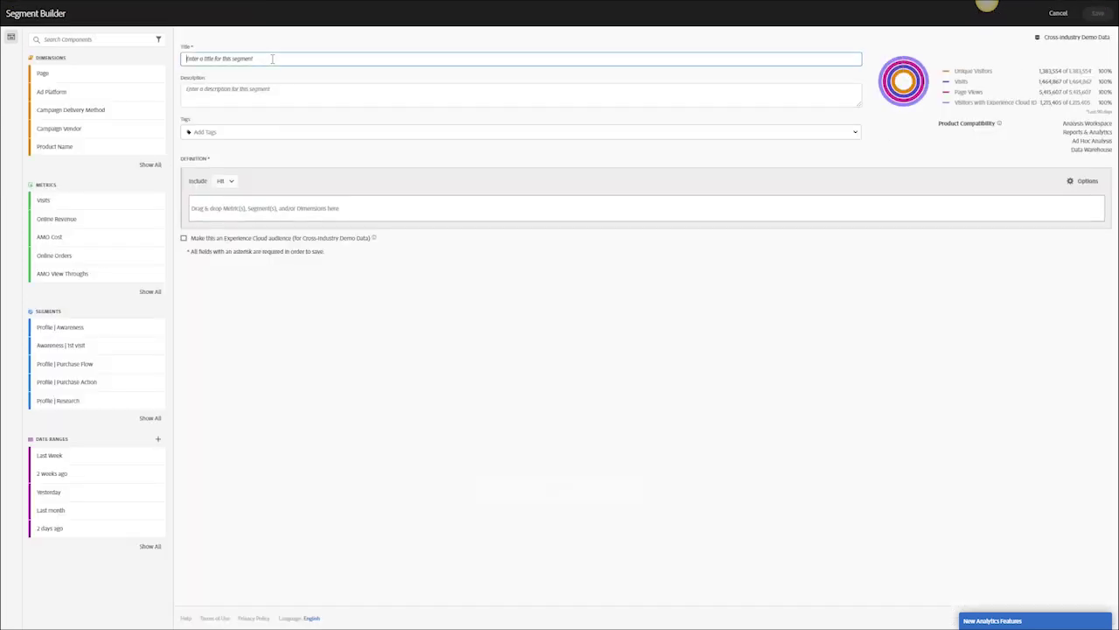
Title the segment 'Profile | Research' and search the components for 'Research'.
type("Profile | Research")
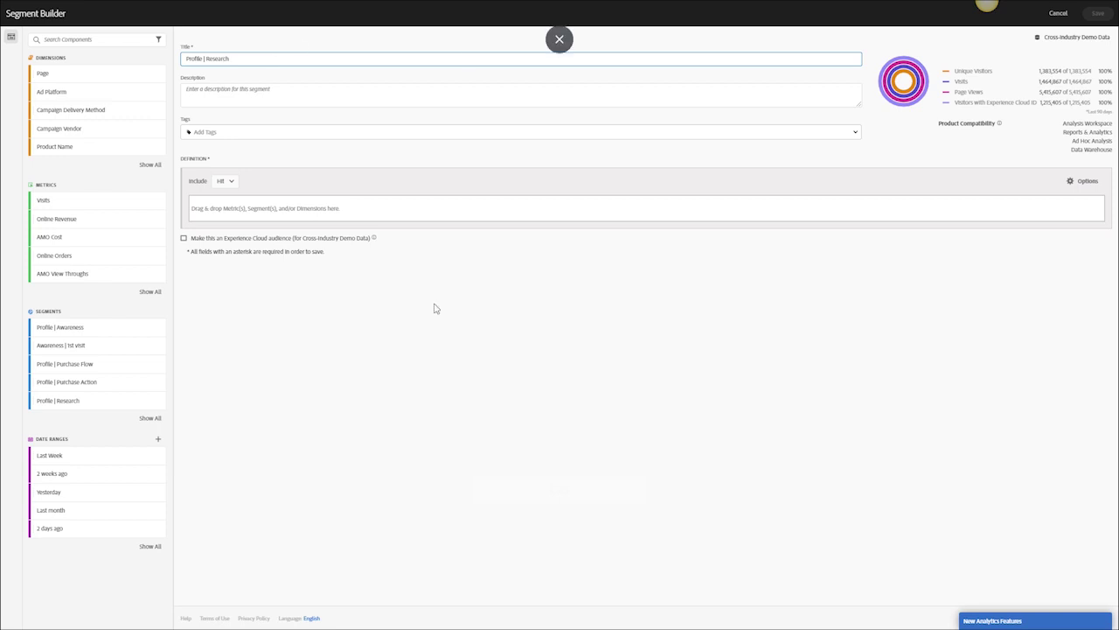
left_click(74, 44)
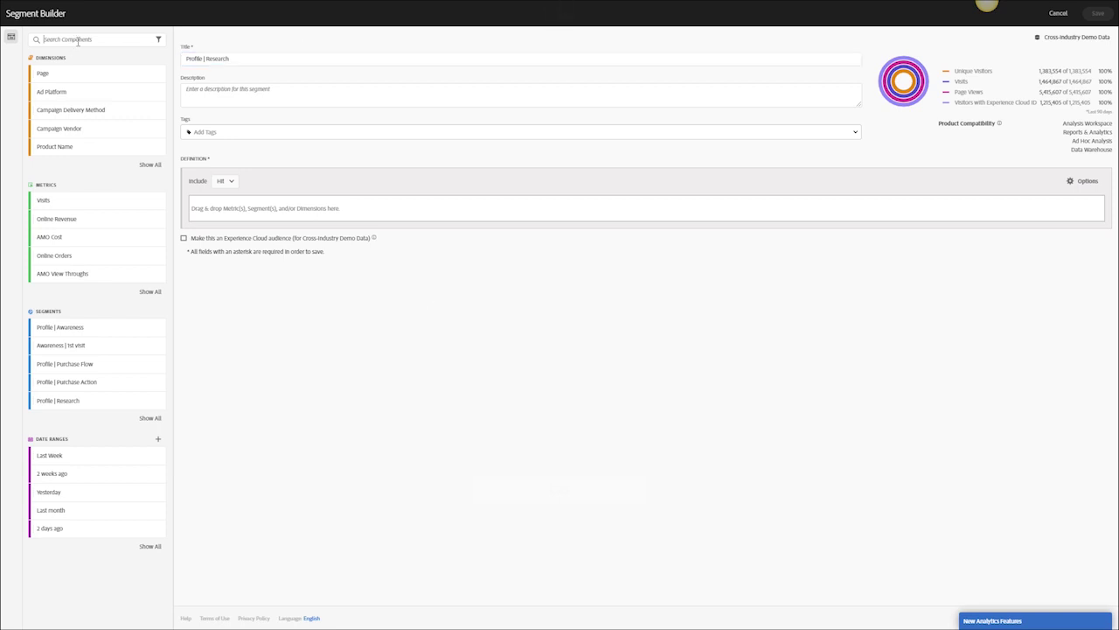
type("Res")
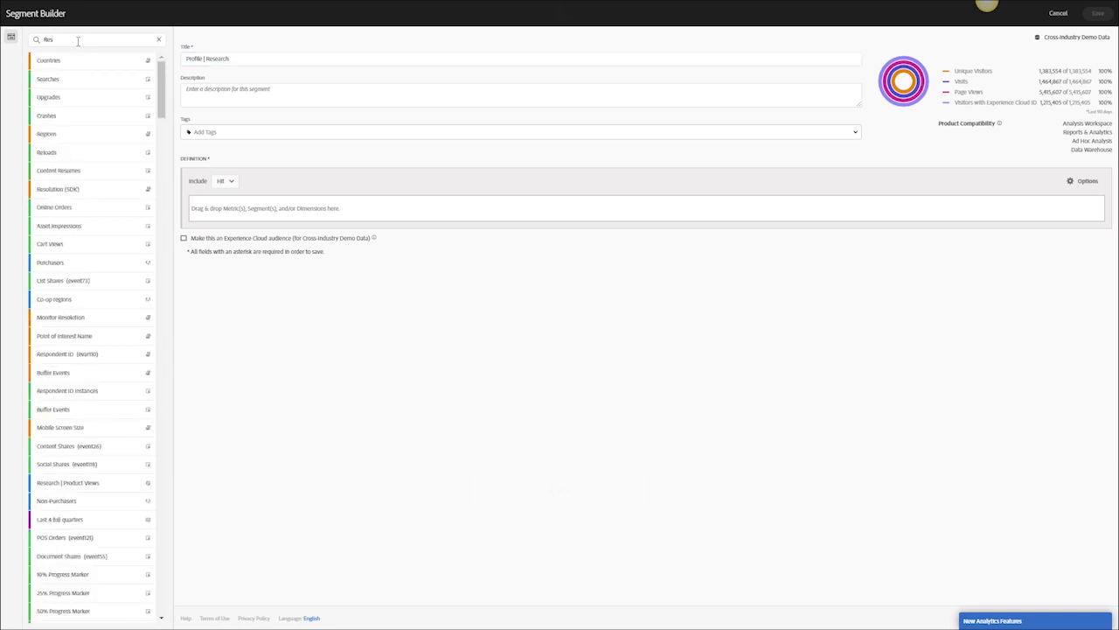
type("ea")
key("BackSpace")
key("BackSpace")
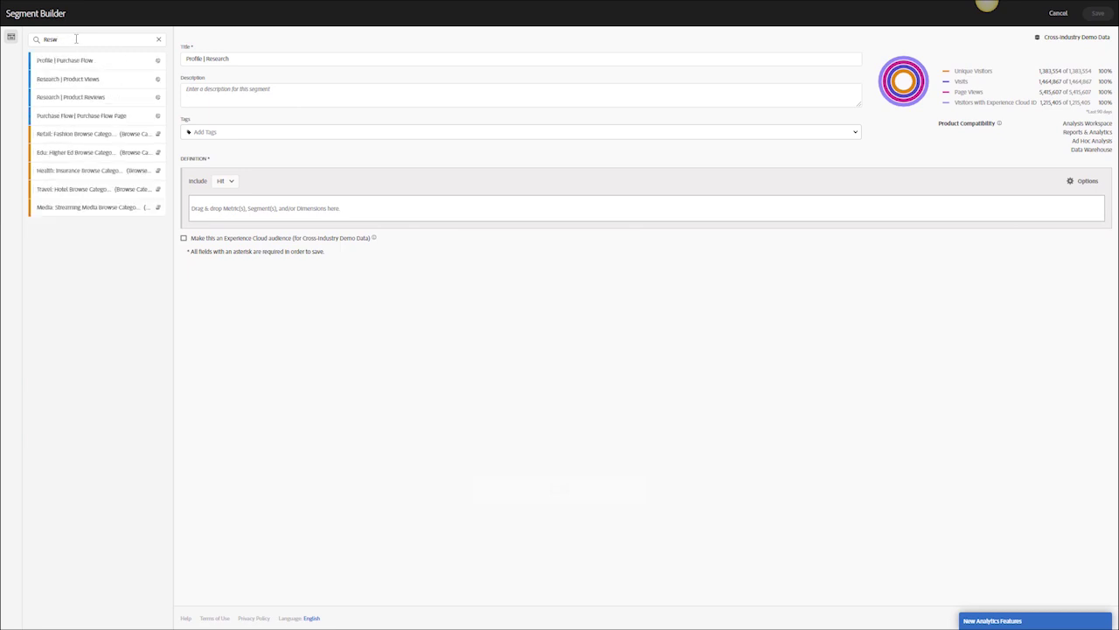
type("arch")
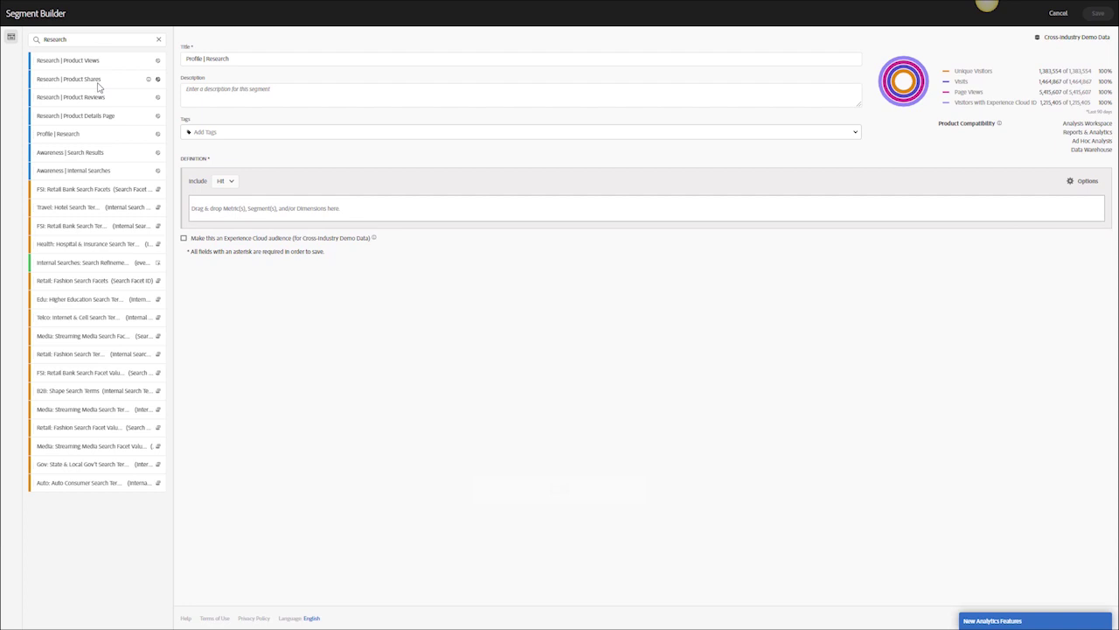
Put the four Research segments into the definition and make it an Experience Cloud audience.
left_click(98, 82)
left_click(98, 98)
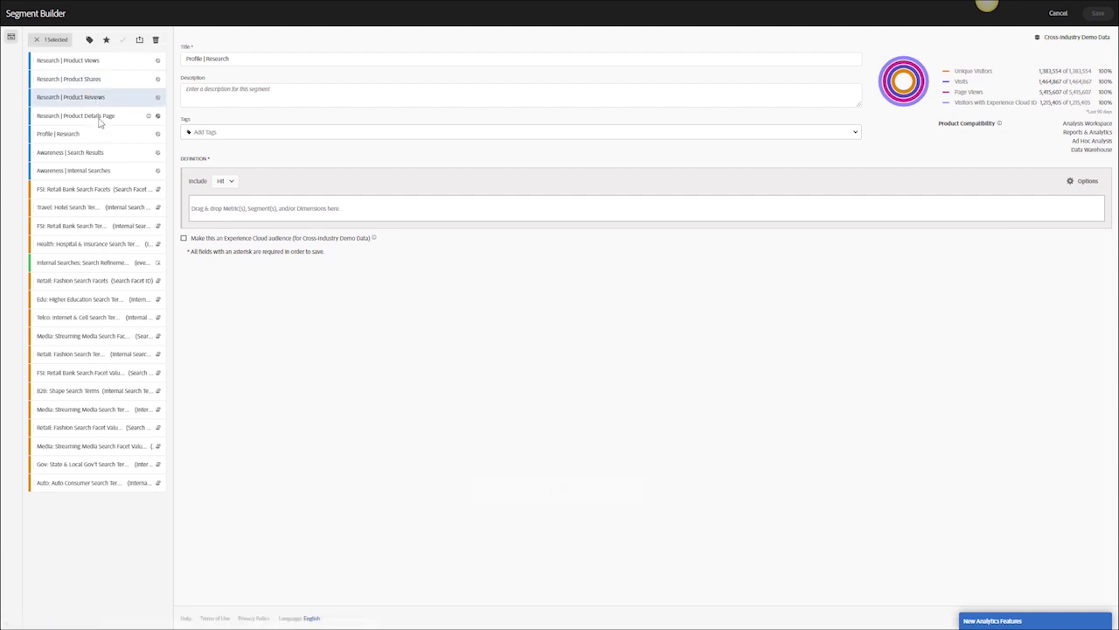
left_click(98, 121, "ctrl")
left_click(90, 79, "ctrl")
left_click(83, 61, "ctrl")
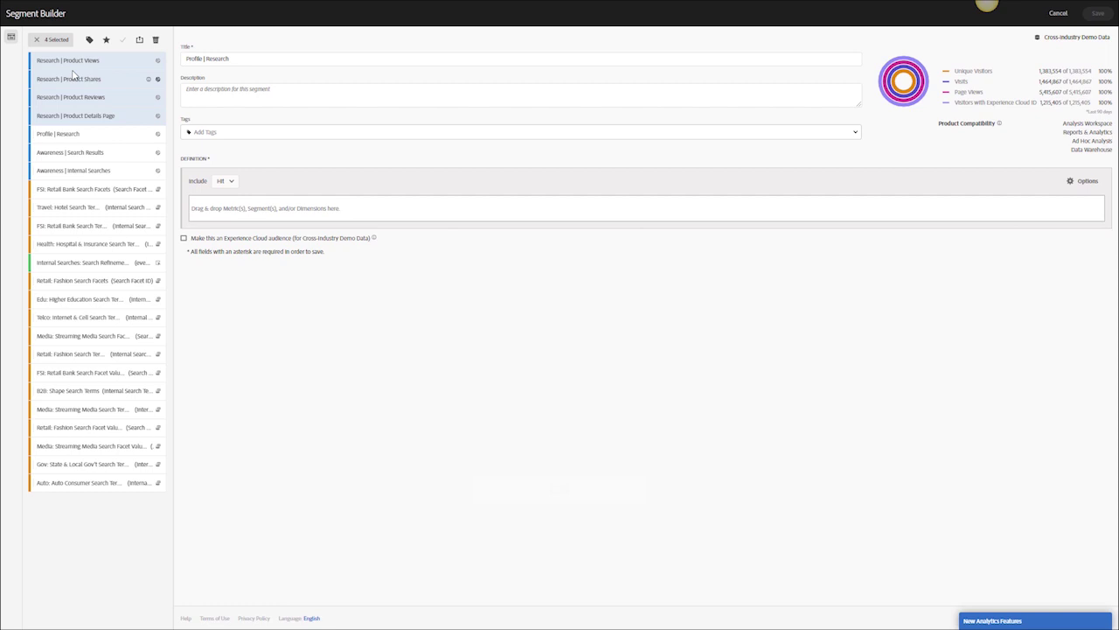
left_click_drag(42, 94, 253, 220)
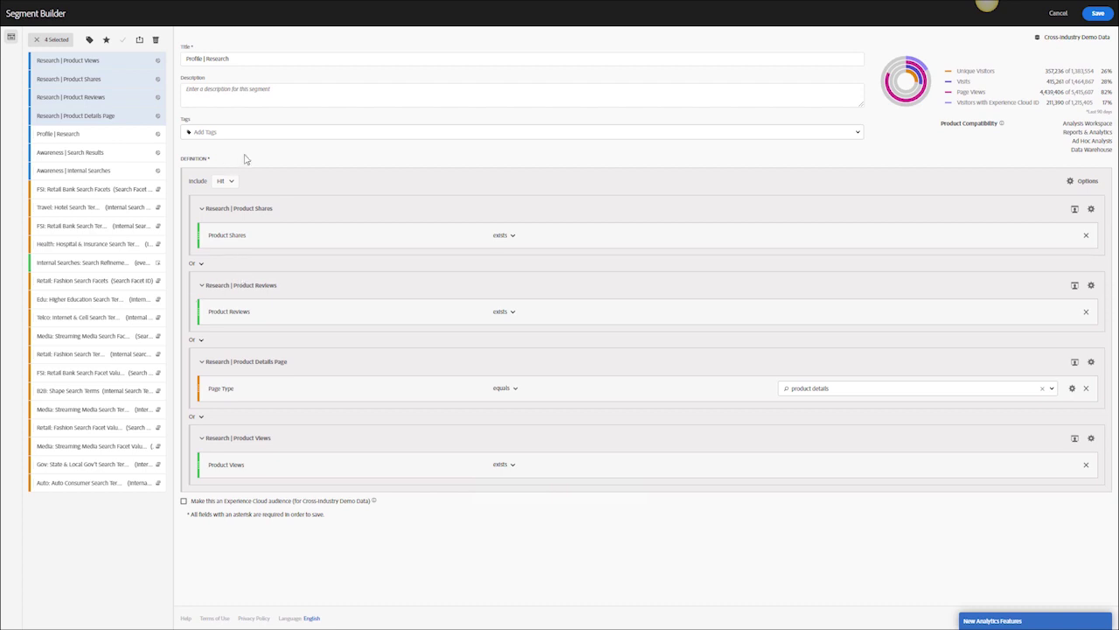
left_click(212, 505)
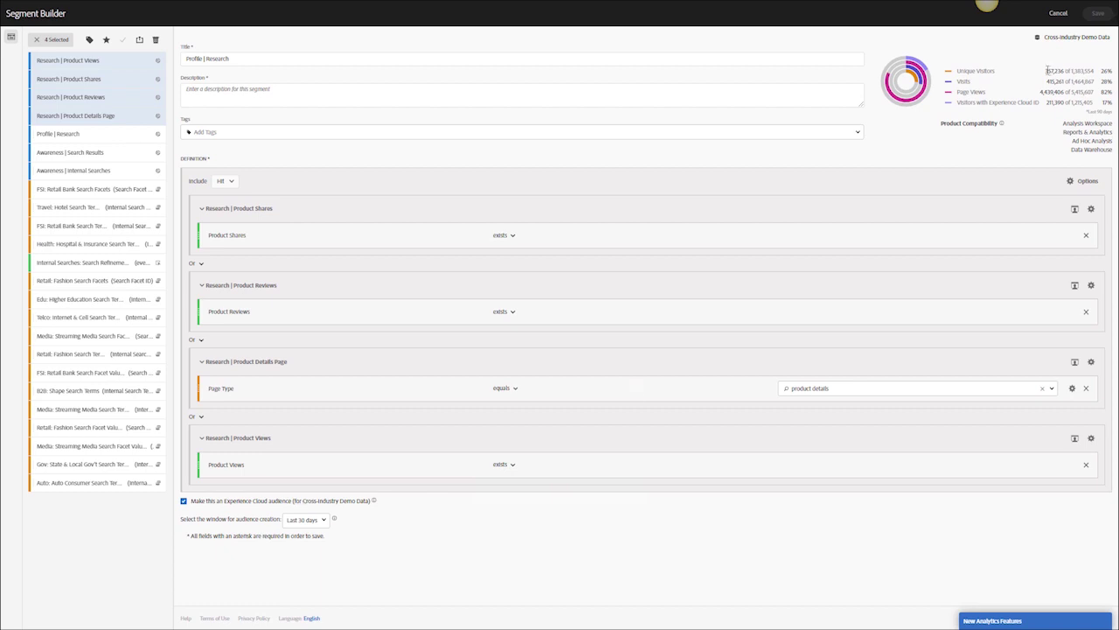
left_click_drag(1046, 70, 1066, 68)
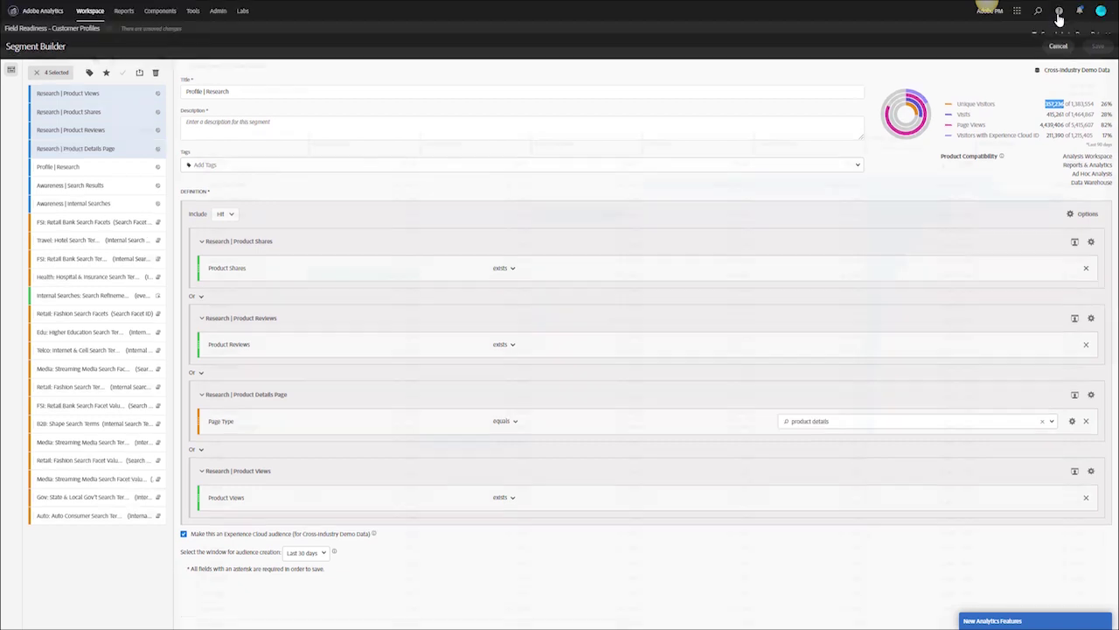
Return to Workspace, collapse Customer Profile Build and expand the Final result panel.
left_click(1058, 13)
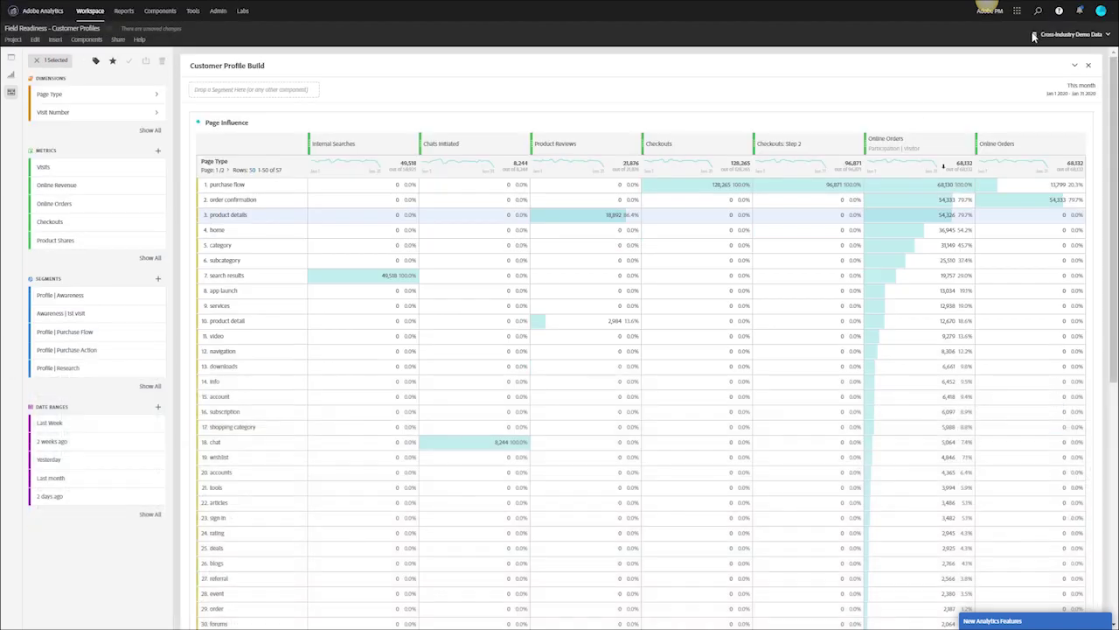
left_click(1075, 65)
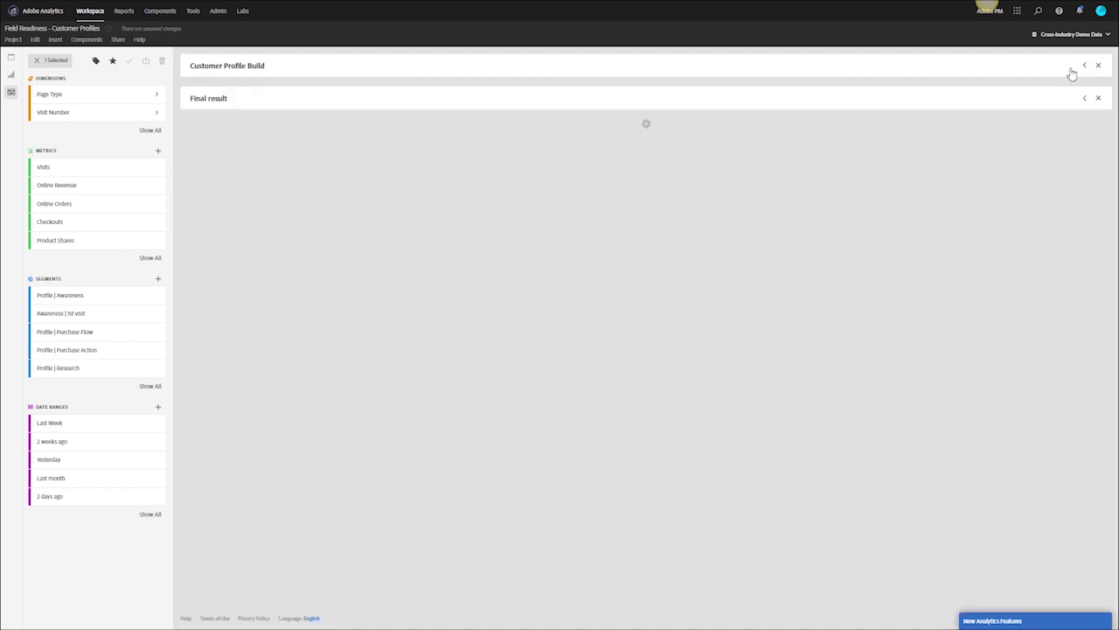
left_click(1085, 99)
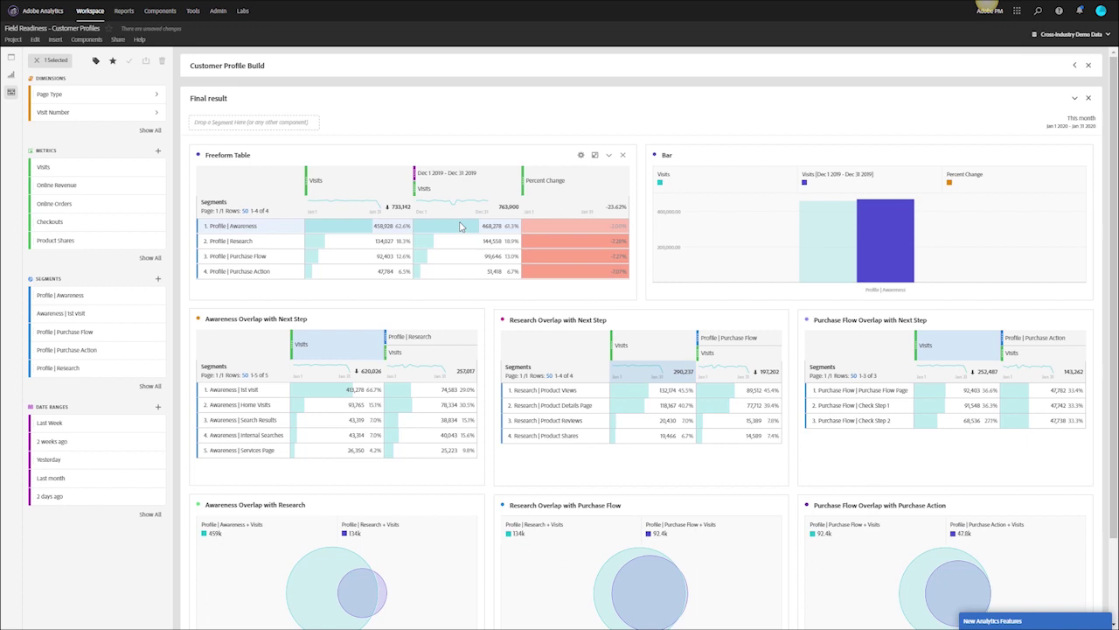
Create a segment from the Awareness–Research overlap in the Venn diagram.
scroll(497, 305, "down", 1)
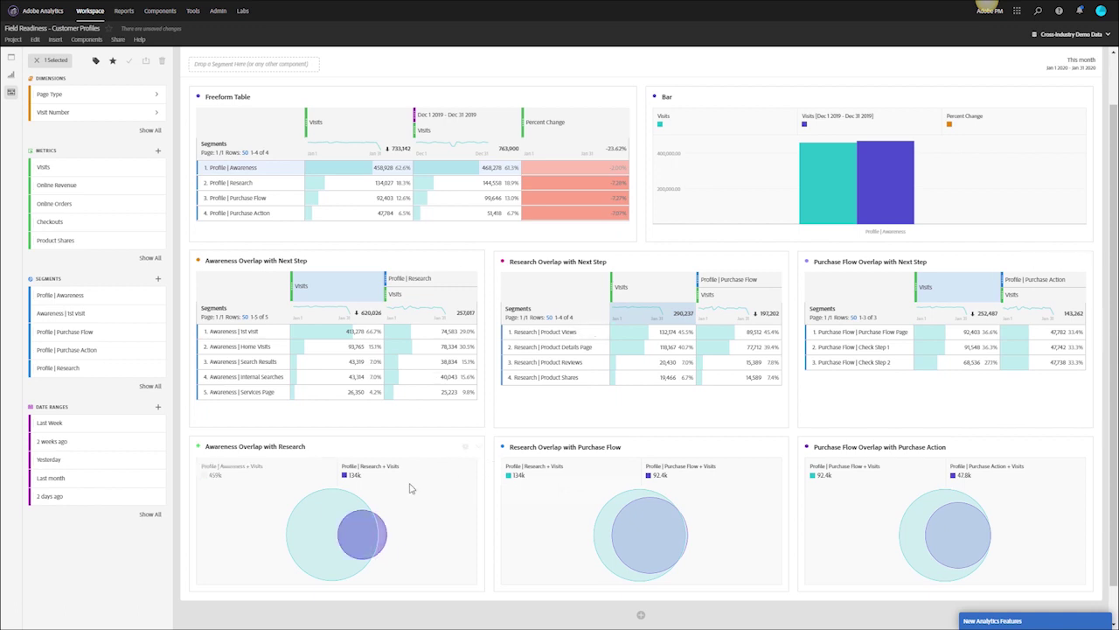
mouse_move(381, 531)
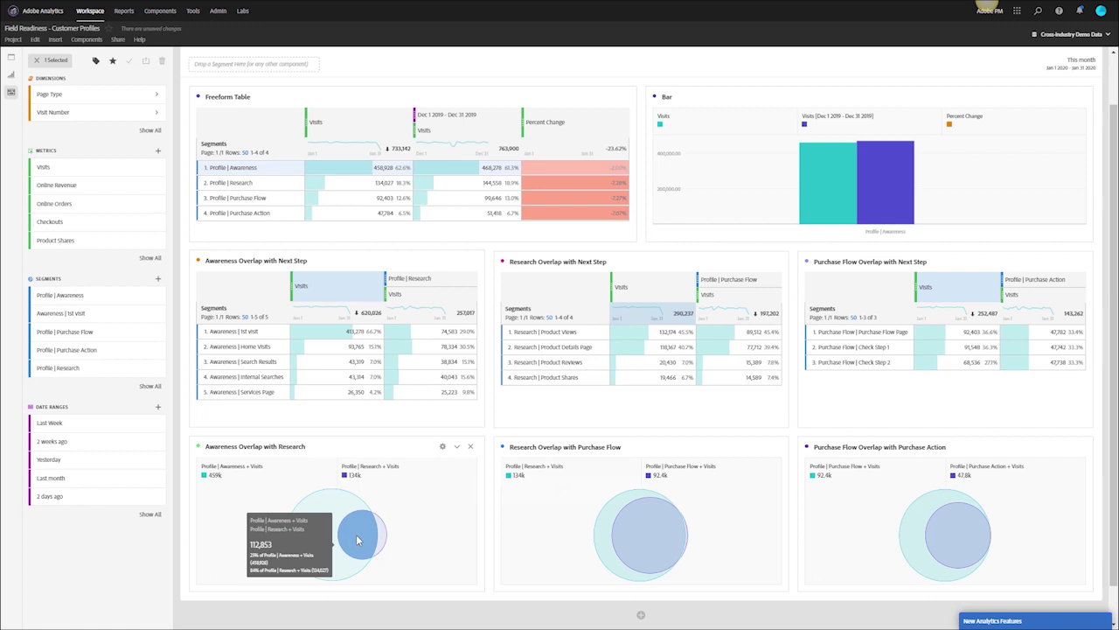
right_click(357, 540)
left_click(358, 549)
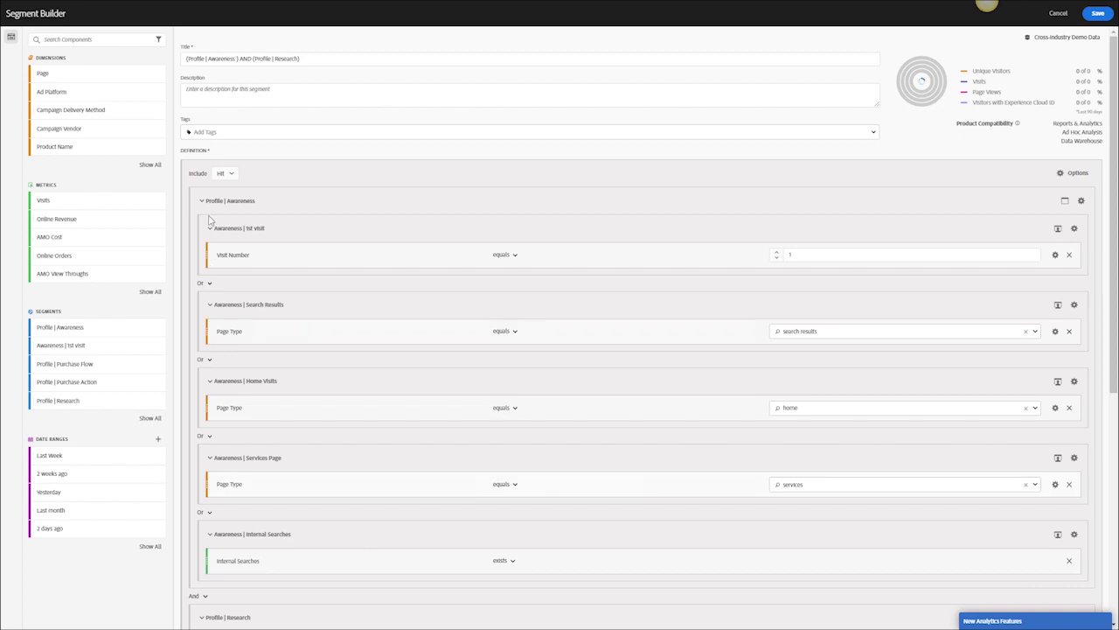
Collapse both Profile containers, tick Experience Cloud audience, then cancel without saving.
left_click(202, 200)
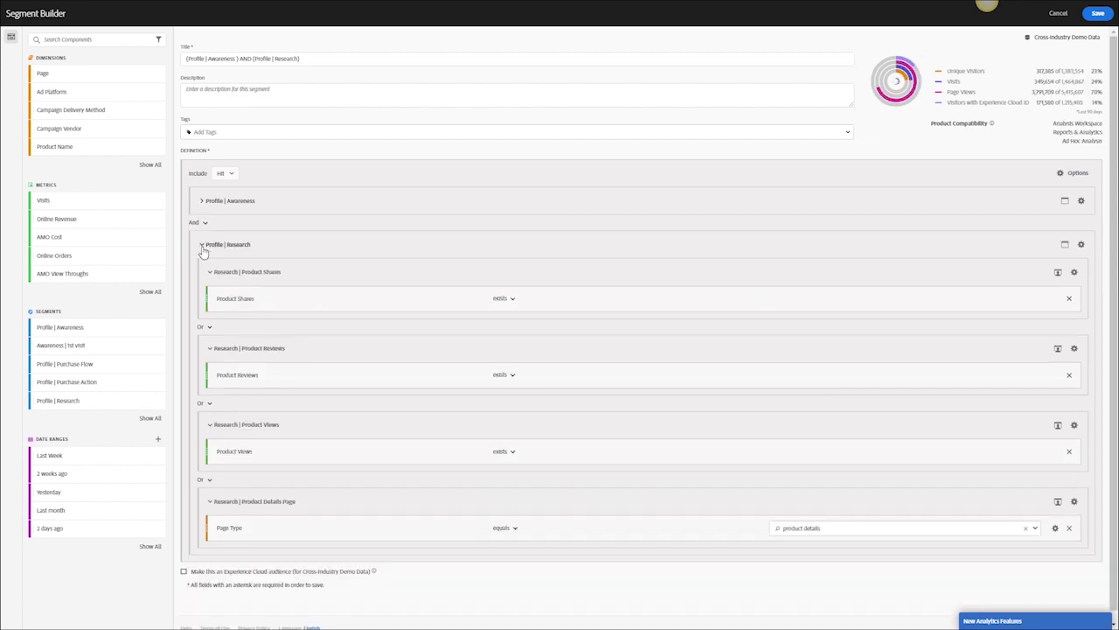
left_click(202, 246)
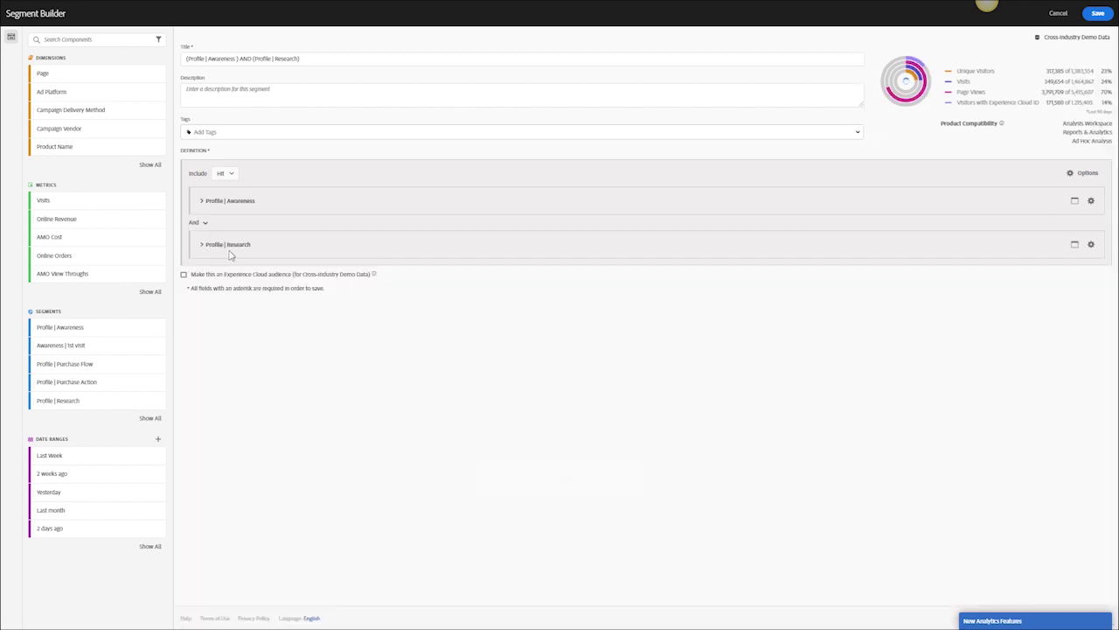
left_click(220, 274)
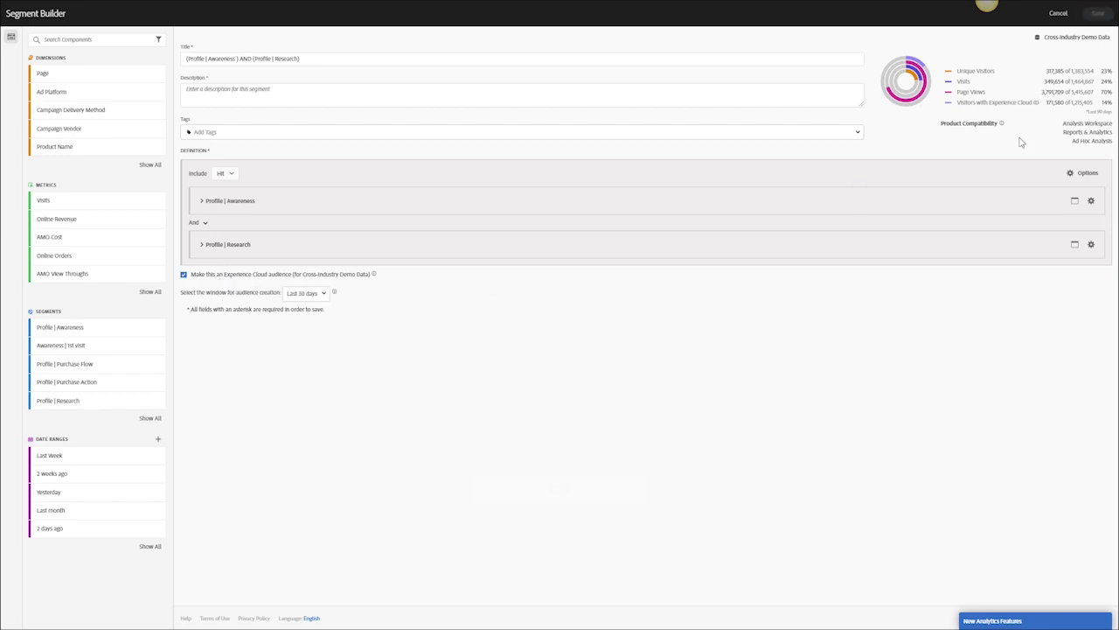
left_click(1058, 13)
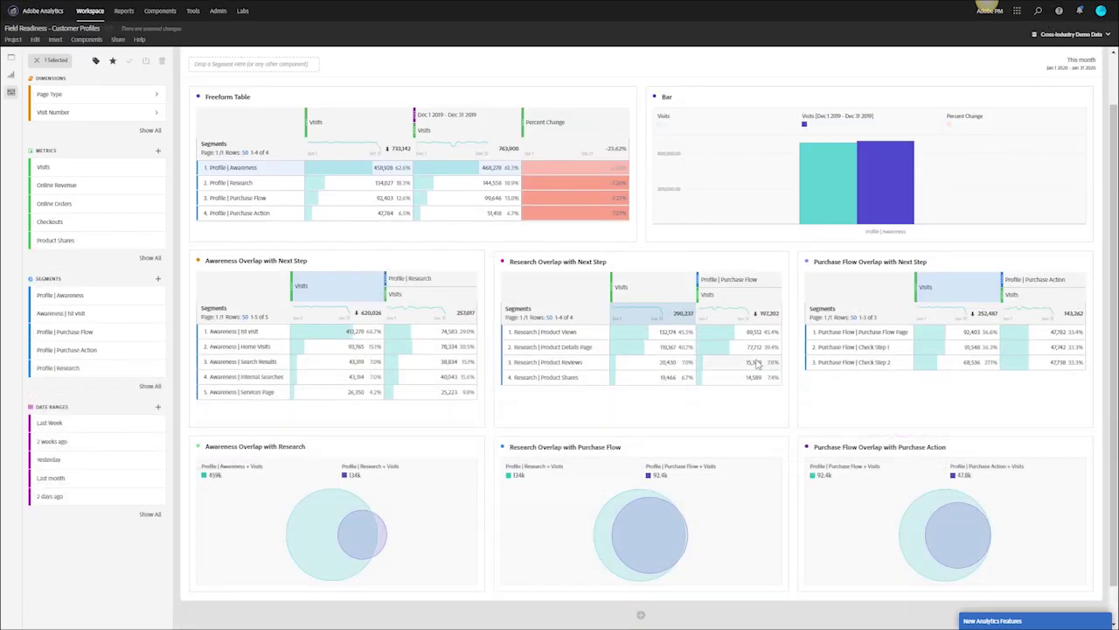